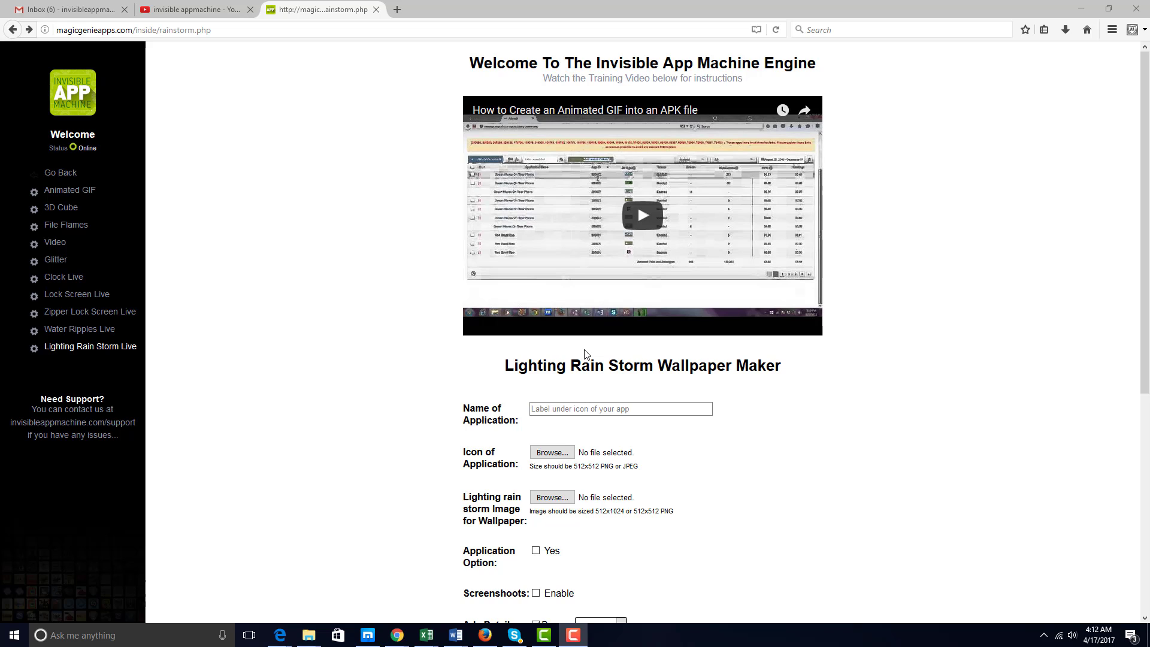
Name the app 'Lightning Live Wallpaper' and attach Desktop > IMAGES > 512x512.png as its icon.
click(614, 409)
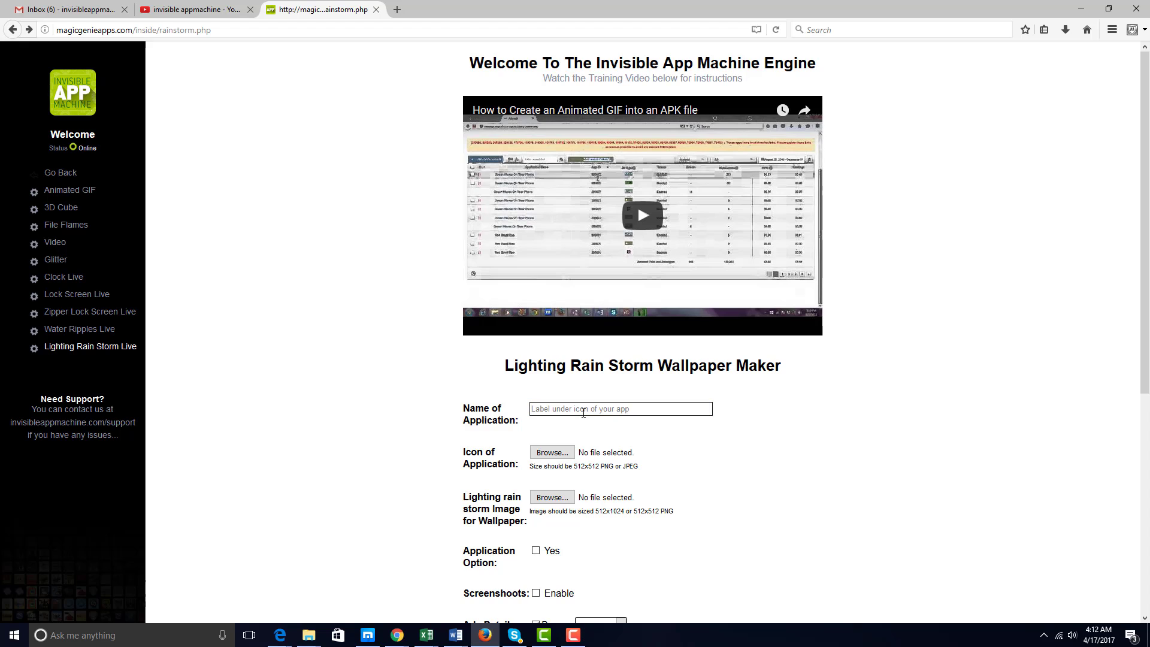
text(Lightniong Live Wallpaper)
click(552, 453)
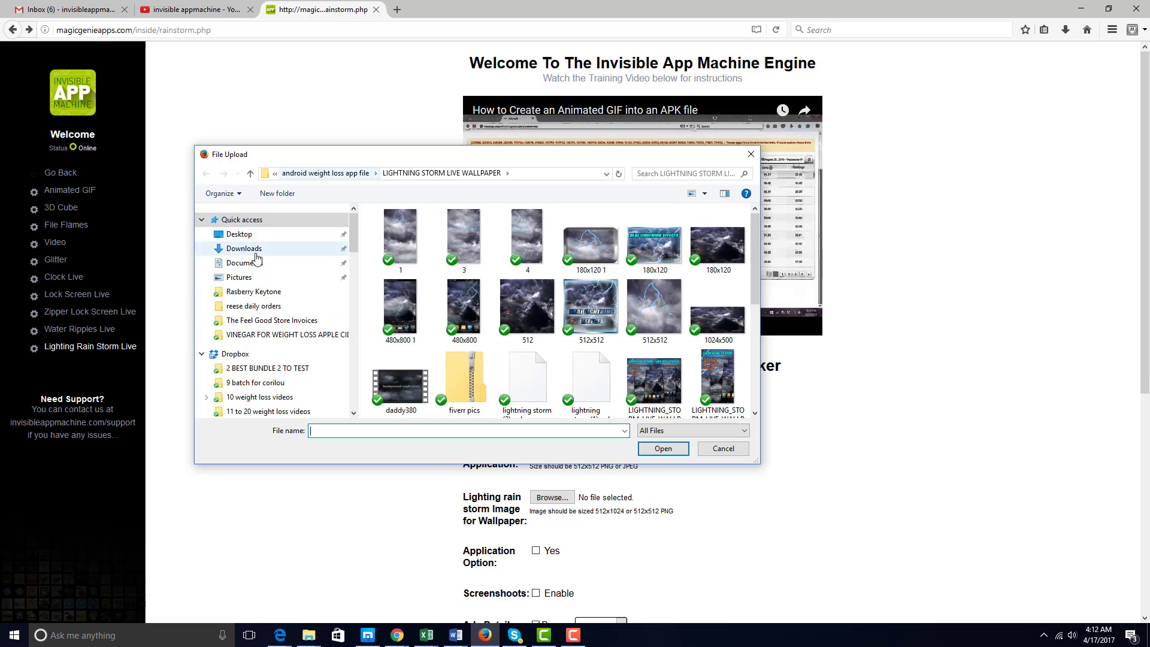
click(243, 234)
double_click(477, 253)
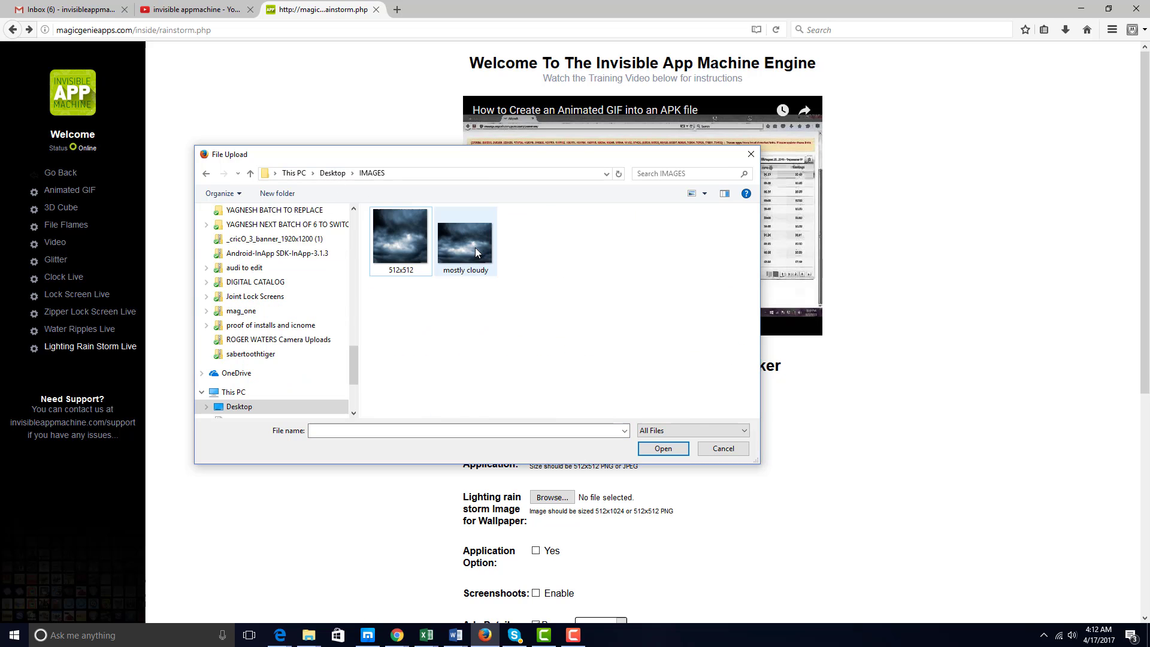
drag(495, 167, 203, 197)
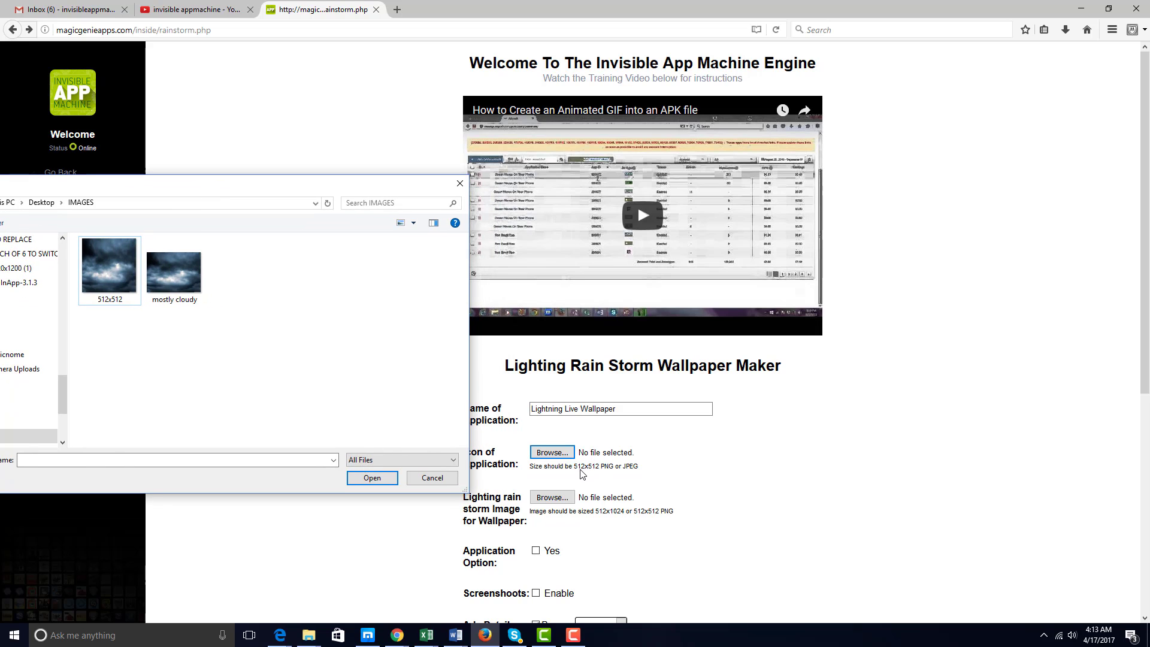
drag(108, 183, 354, 162)
click(333, 253)
click(593, 450)
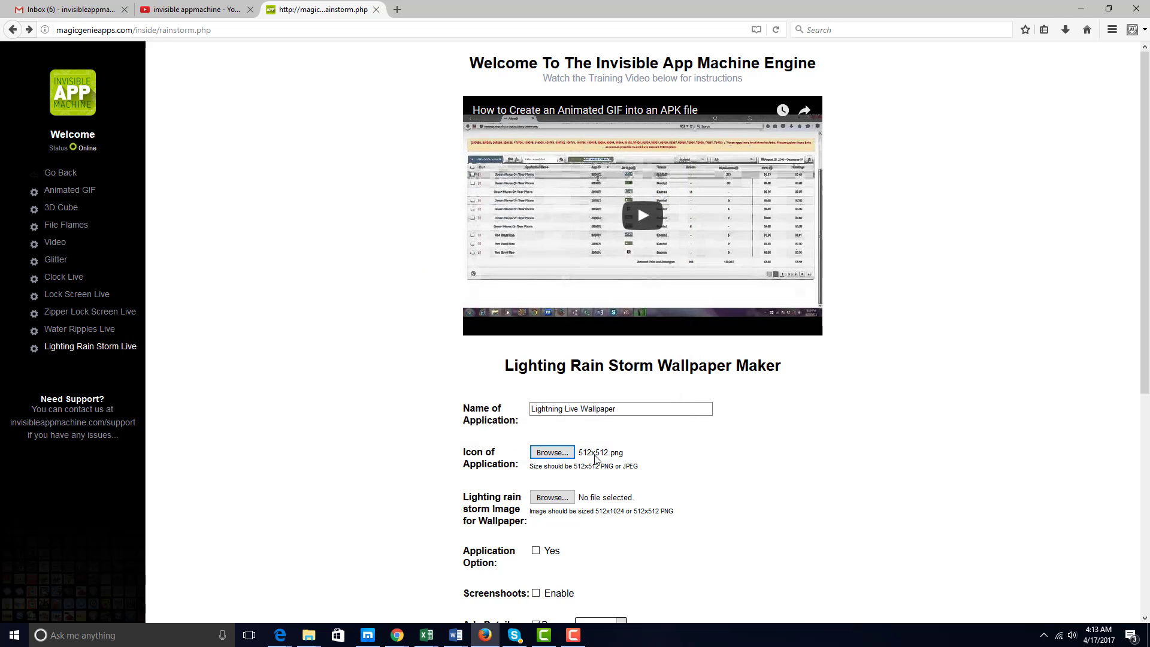
Pick 512x512.png from the IMAGES folder as the lightning rain storm wallpaper image.
scroll(552, 478, down, 2)
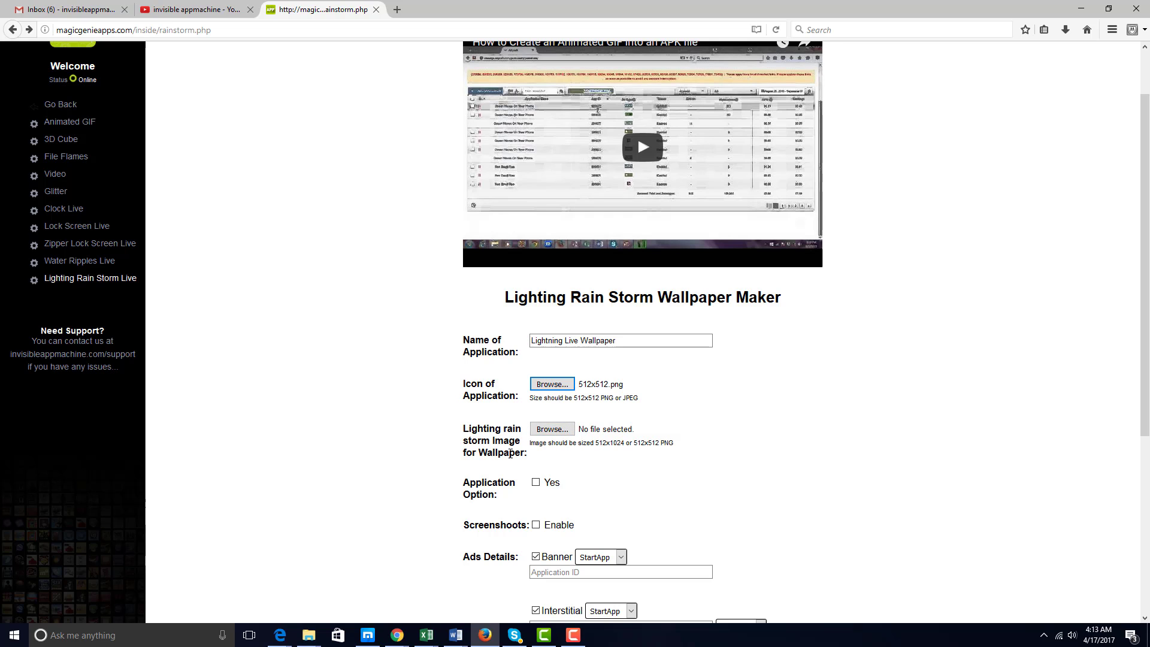
click(561, 429)
click(333, 246)
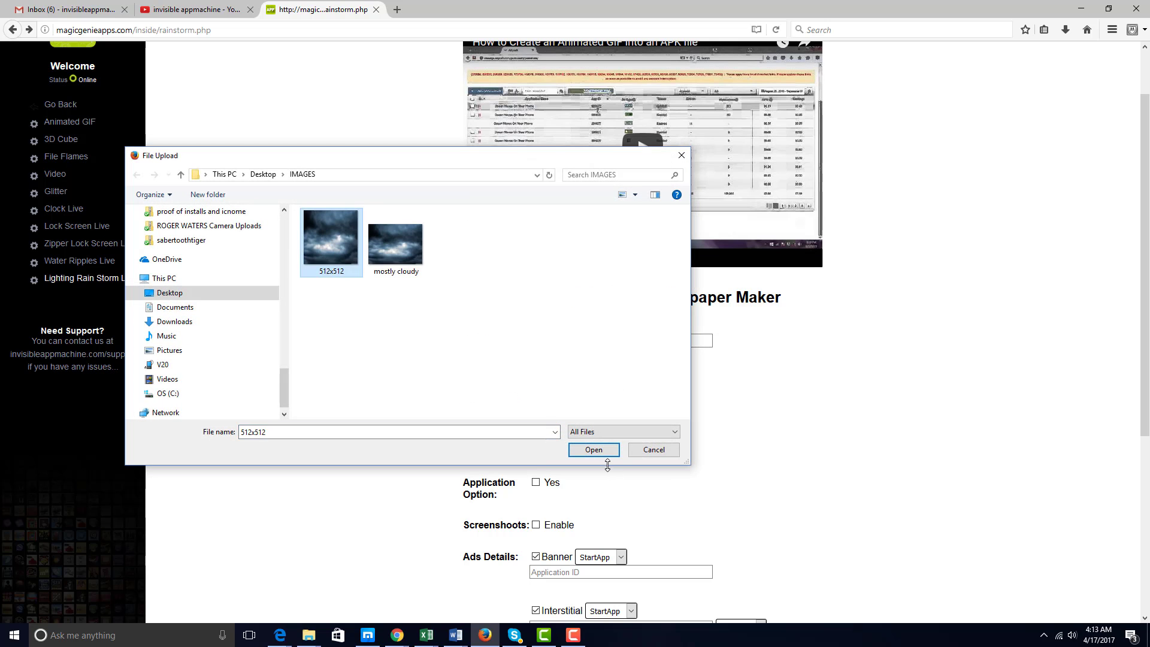
click(595, 452)
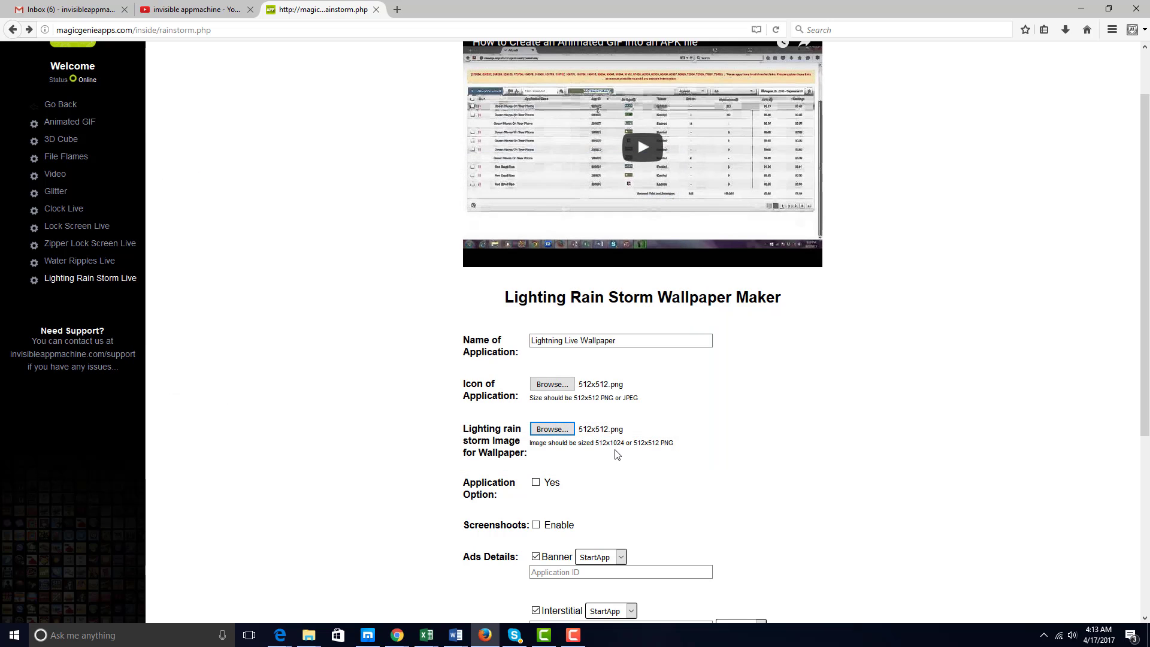
Turn on Application Option (Yes) and enable screenshots for the app.
click(536, 483)
scroll(537, 488, down, 3)
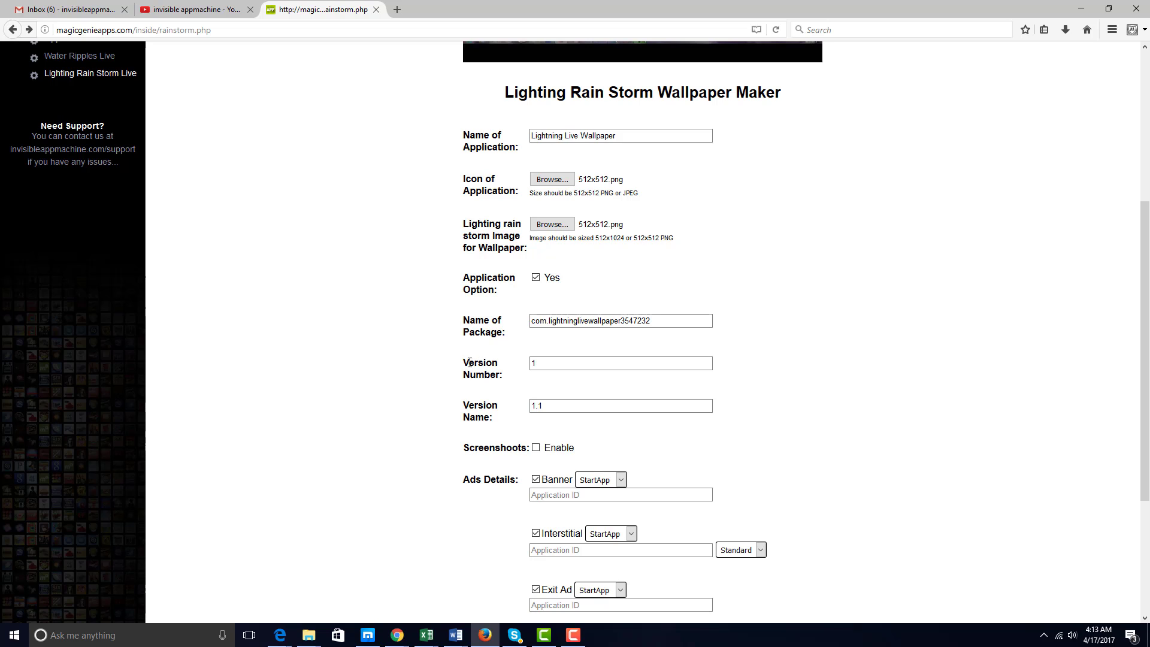
scroll(577, 390, down, 4)
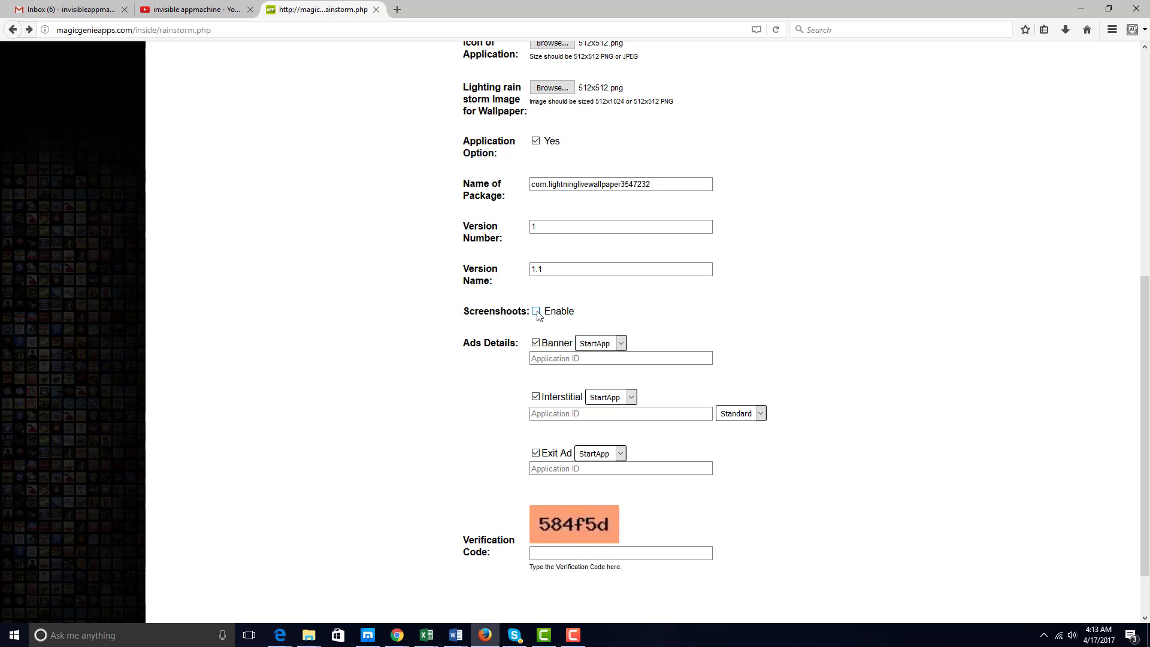
click(536, 311)
Leave banner, interstitial and exit ads all switched off.
click(536, 343)
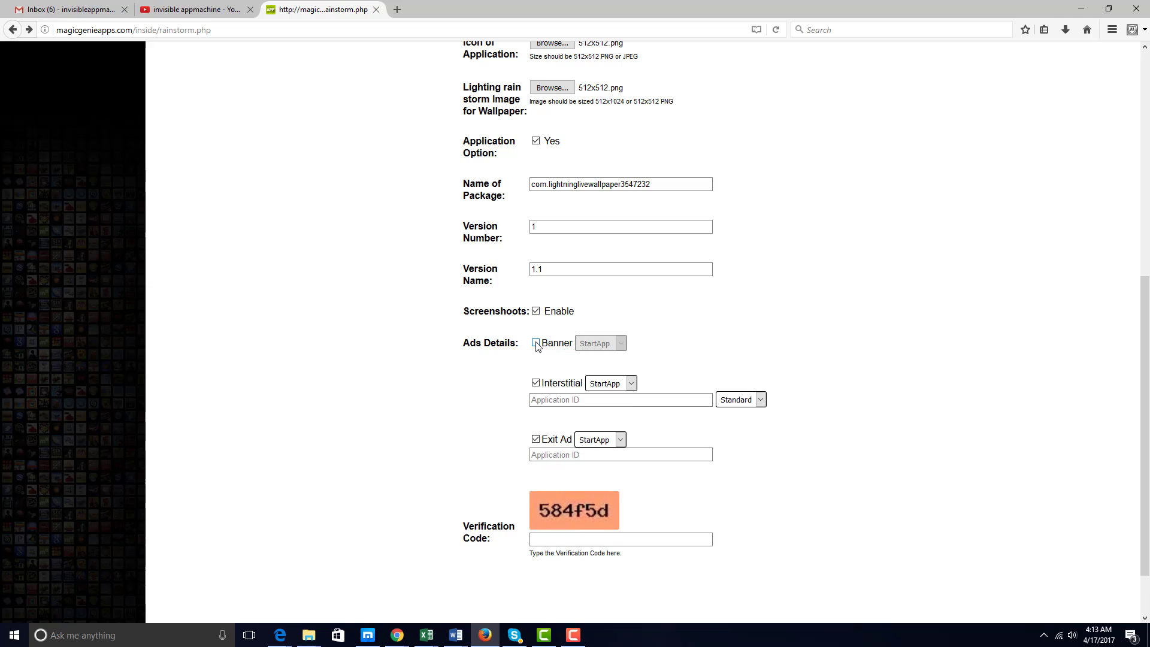
click(536, 383)
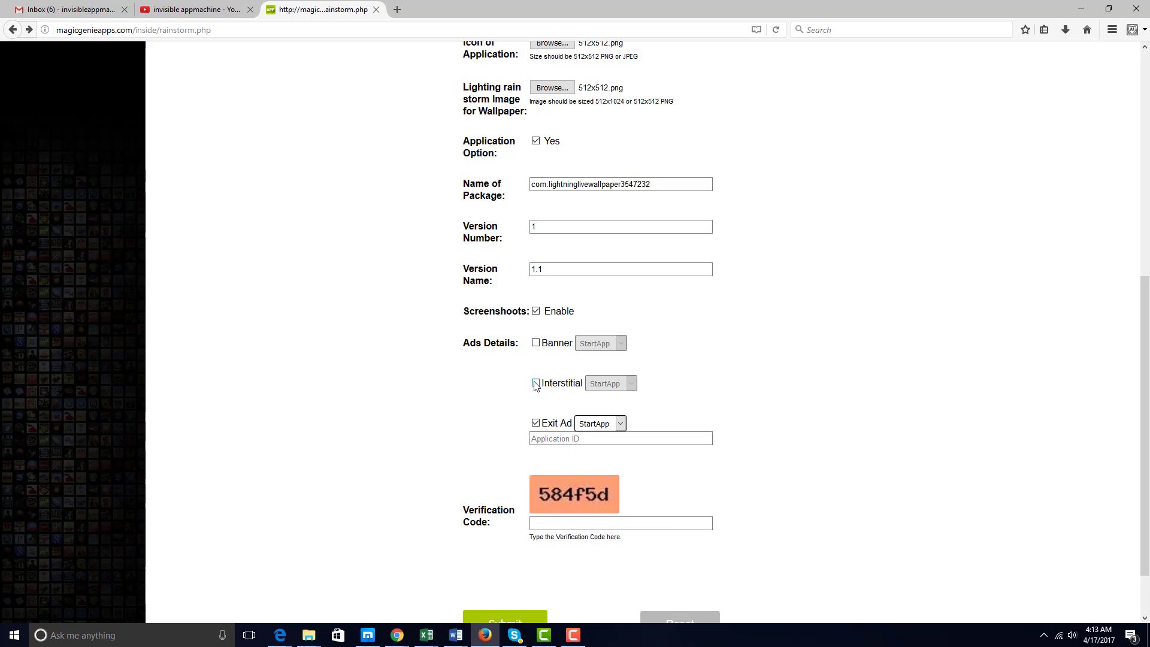
click(536, 423)
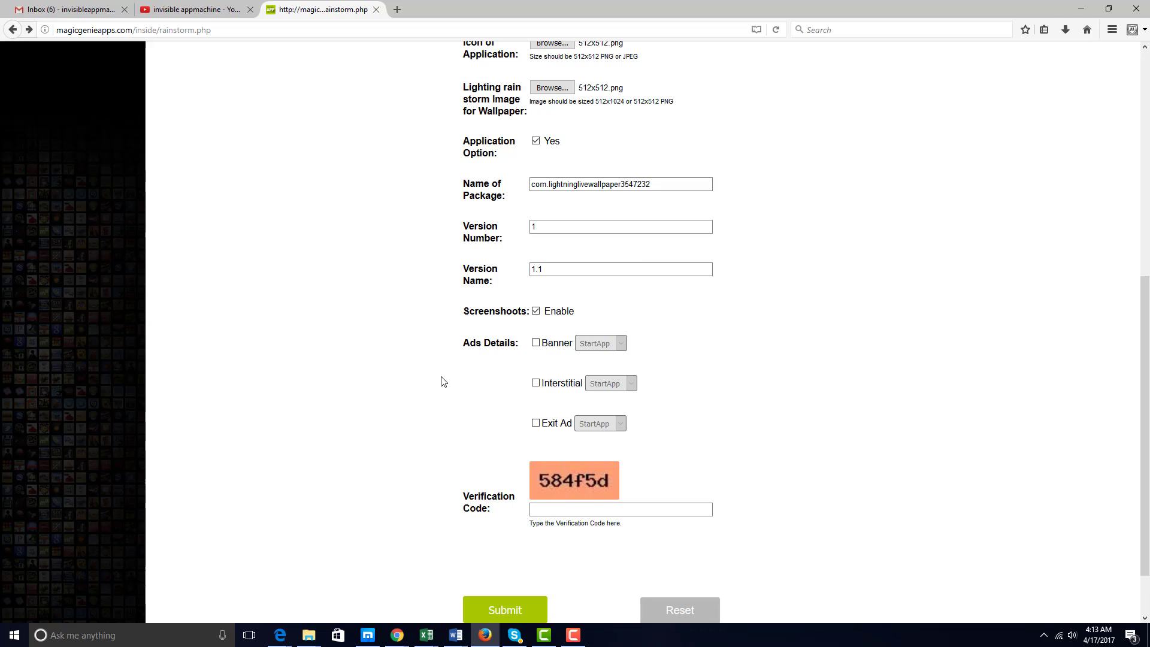
click(536, 343)
click(536, 396)
click(536, 453)
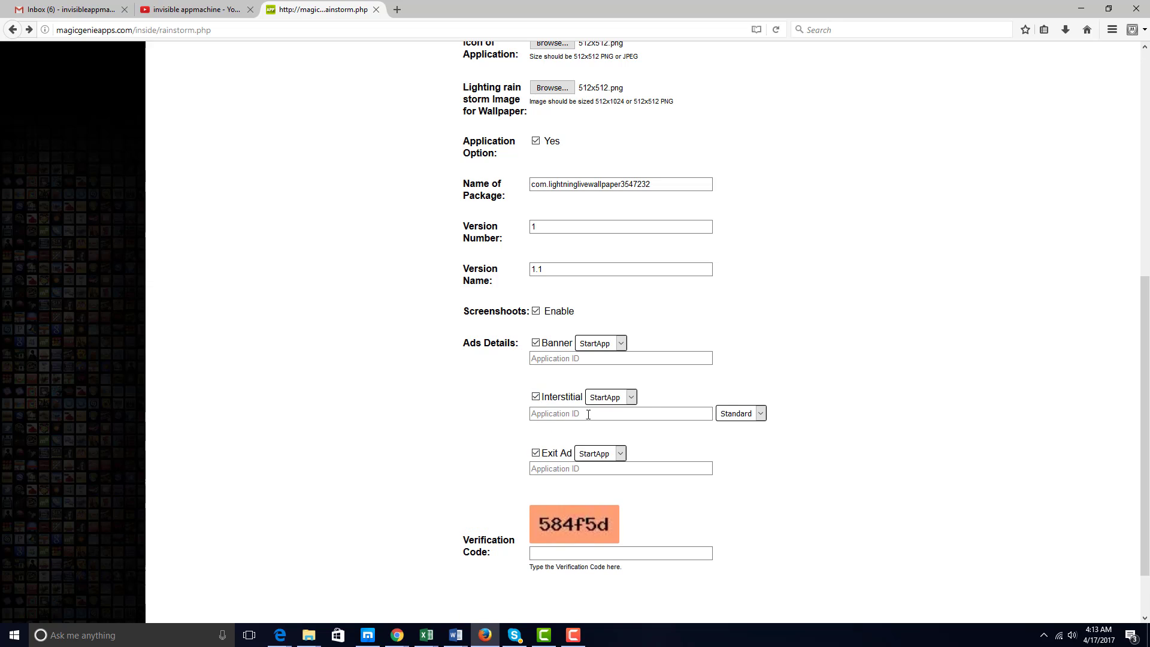
click(632, 398)
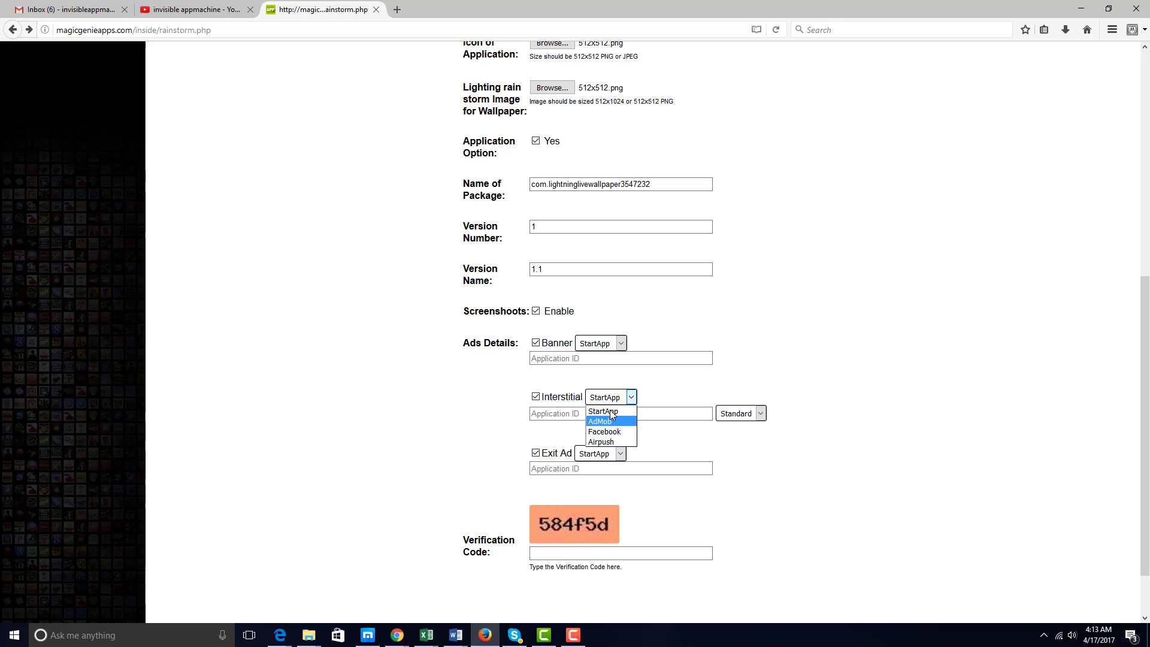
click(536, 397)
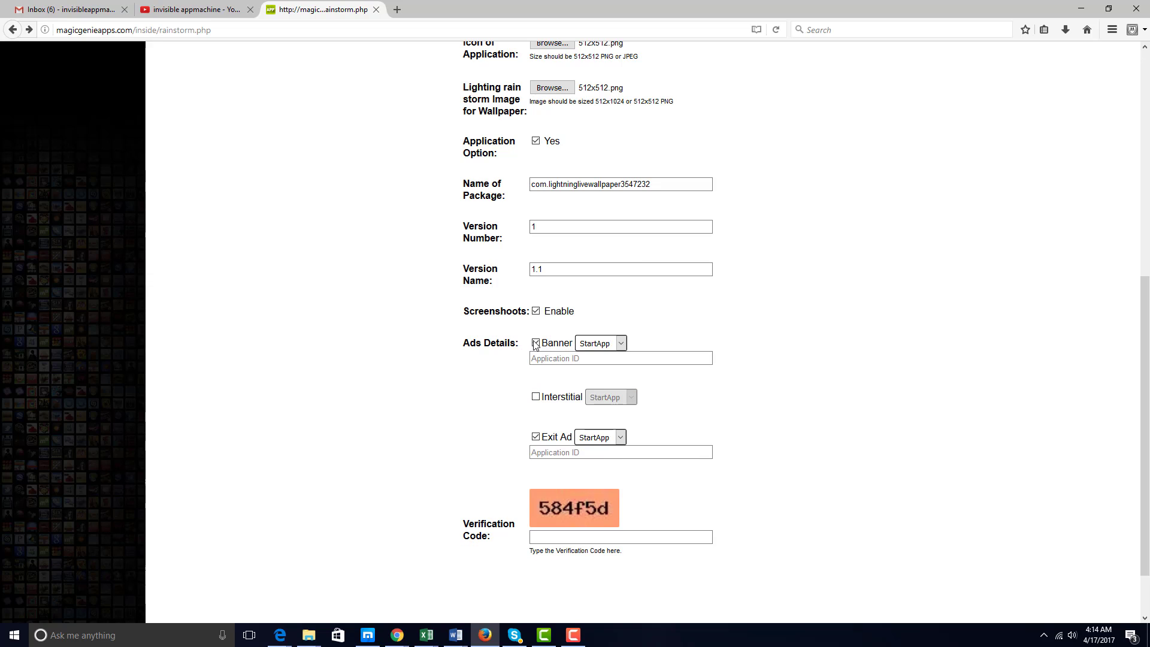
click(536, 343)
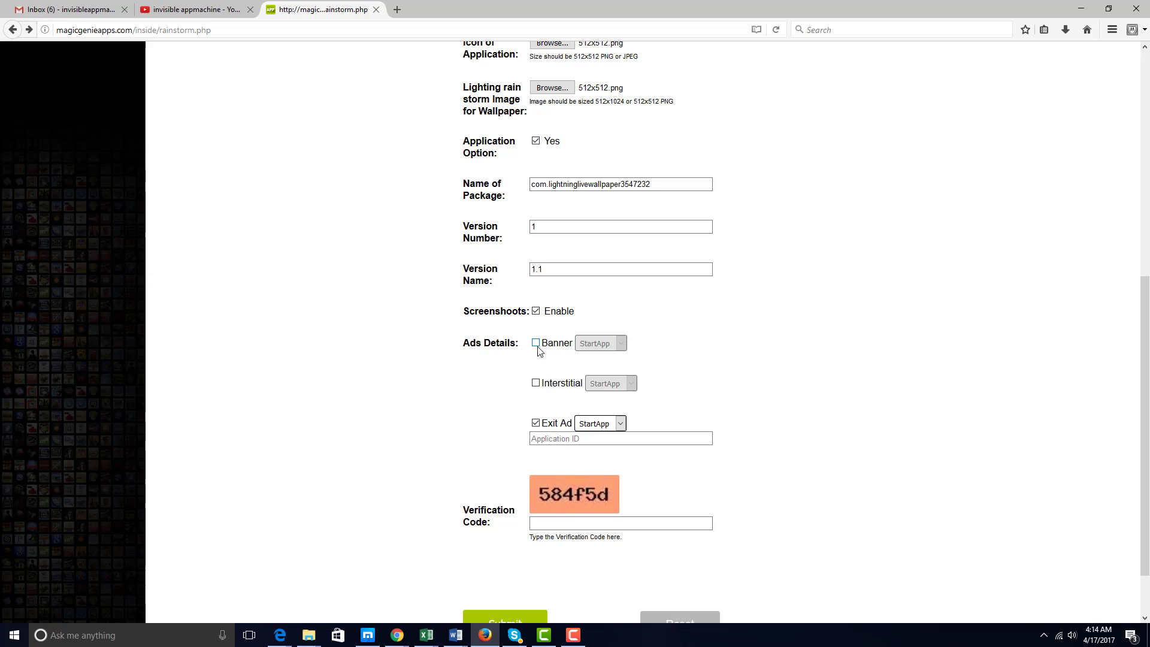
click(536, 424)
click(545, 510)
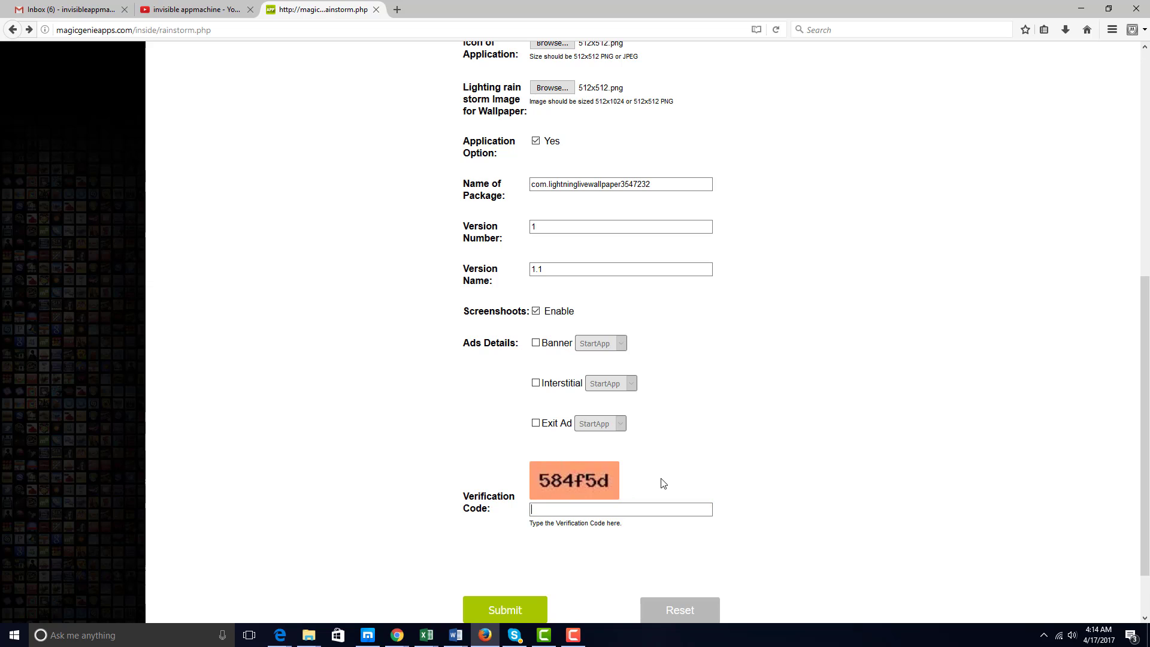
Enter the verification code and review the completed wallpaper form.
text(584f5d)
scroll(601, 488, down, 1)
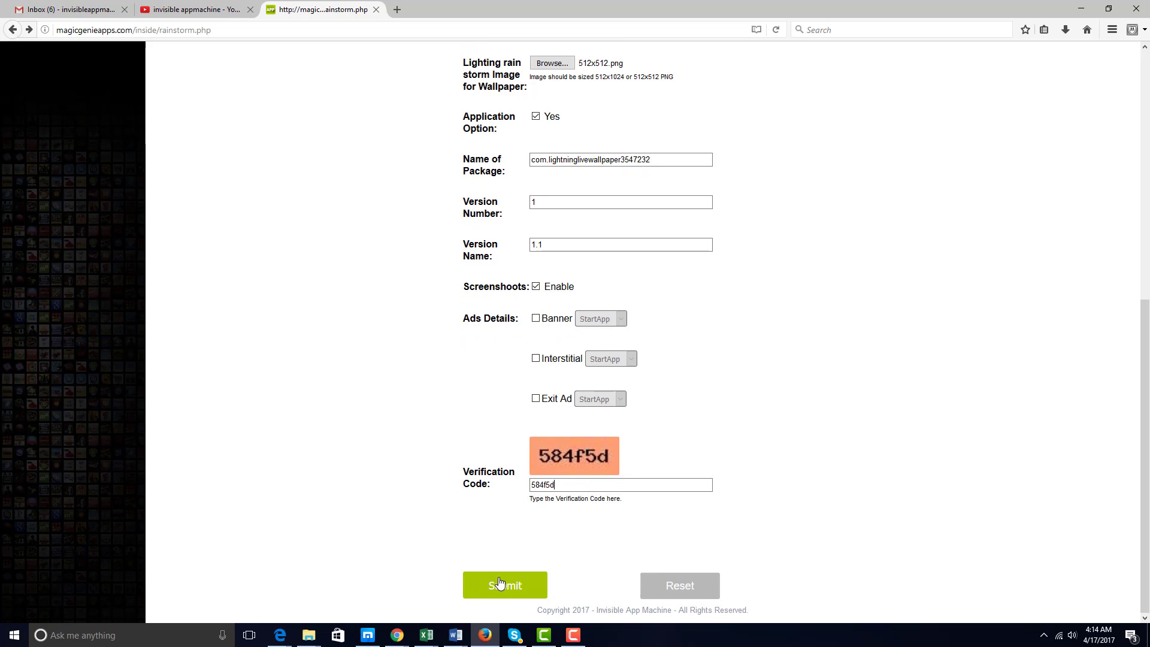
scroll(547, 204, up, 5)
scroll(596, 275, down, 5)
scroll(509, 578, up, 3)
scroll(512, 573, up, 1)
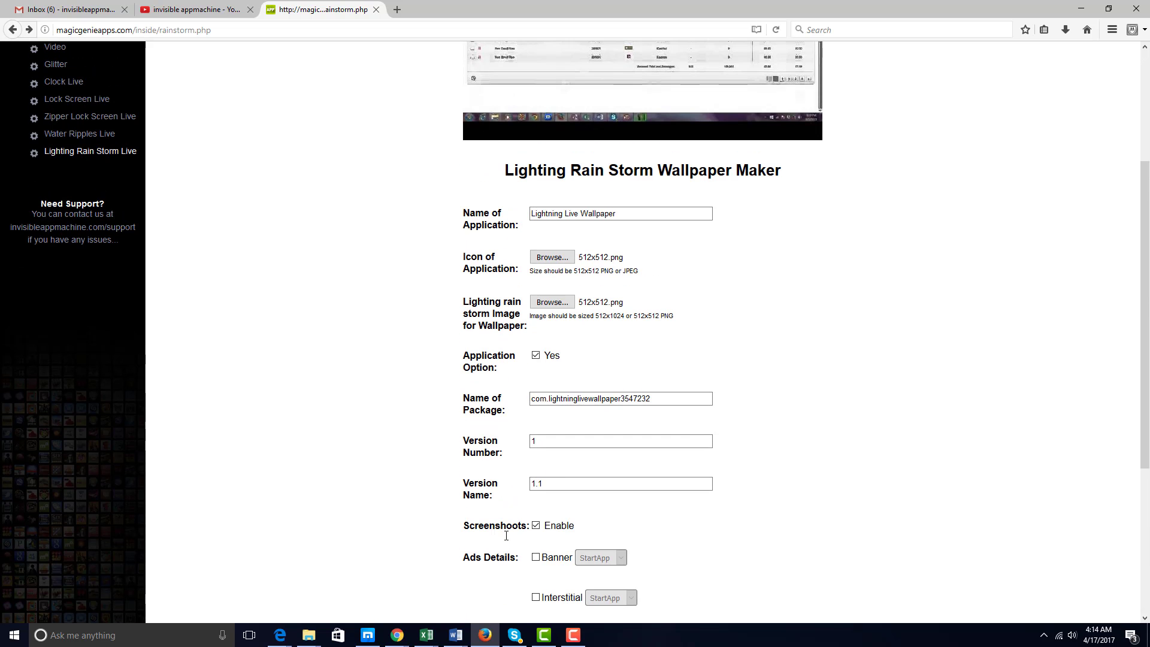
scroll(515, 575, down, 4)
scroll(528, 593, up, 1)
scroll(528, 593, up, 4)
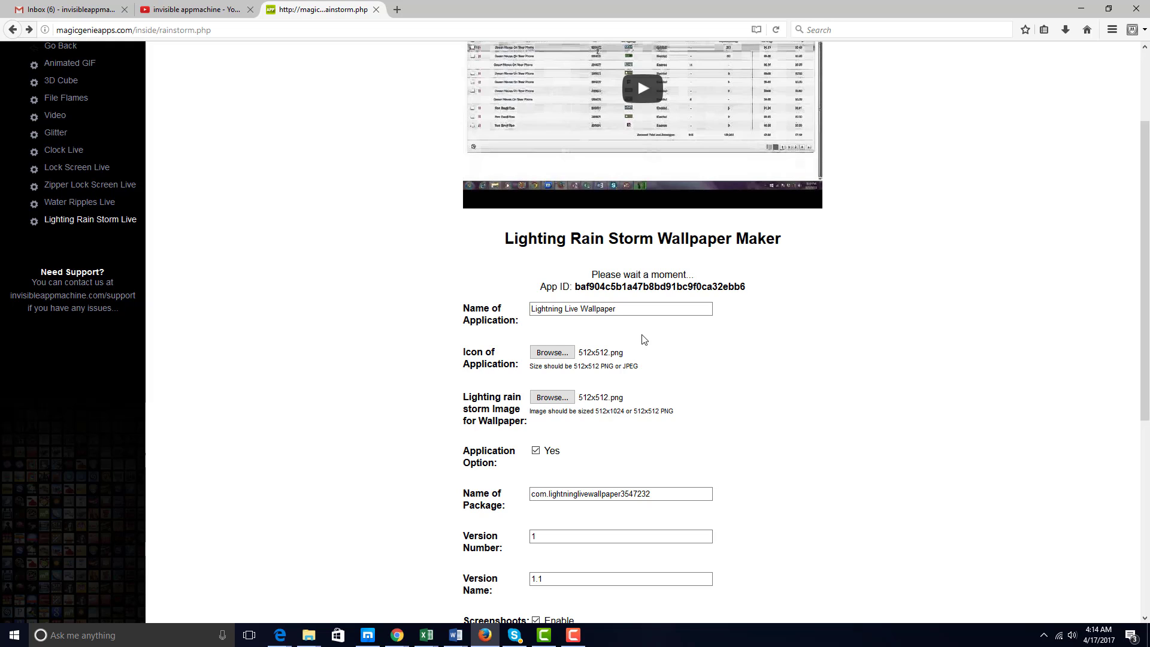
scroll(645, 340, down, 5)
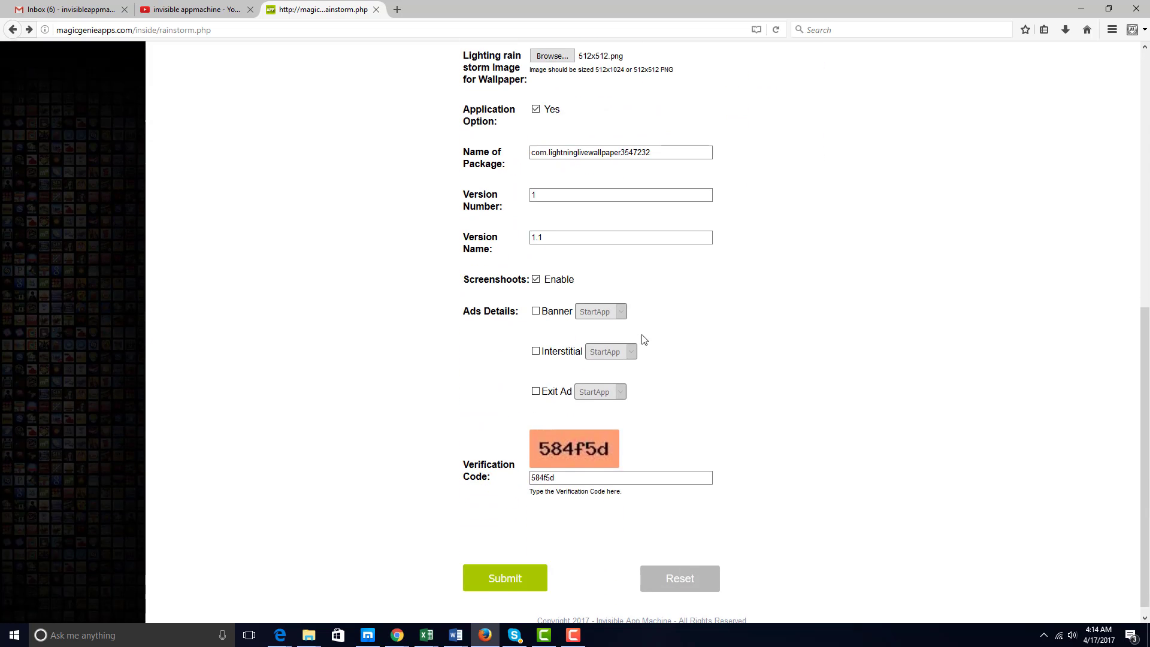
scroll(644, 339, up, 2)
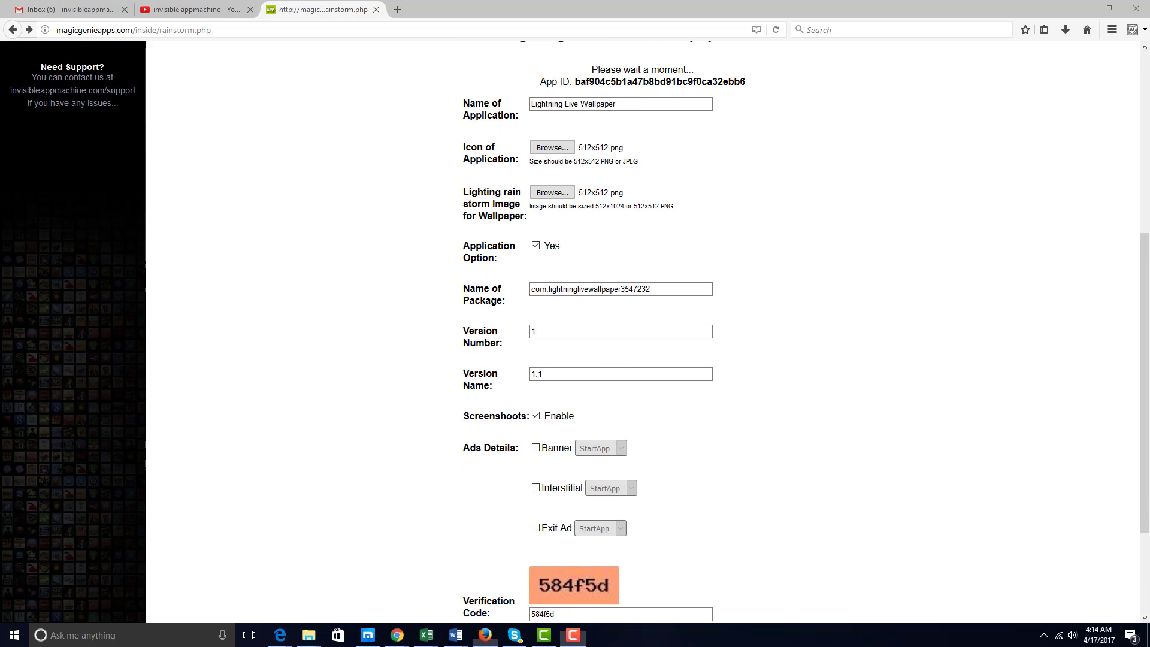
Scroll past the 1024x500, 180x120 and 480x800 screenshots to the Download APK File section.
scroll(779, 346, down, 10)
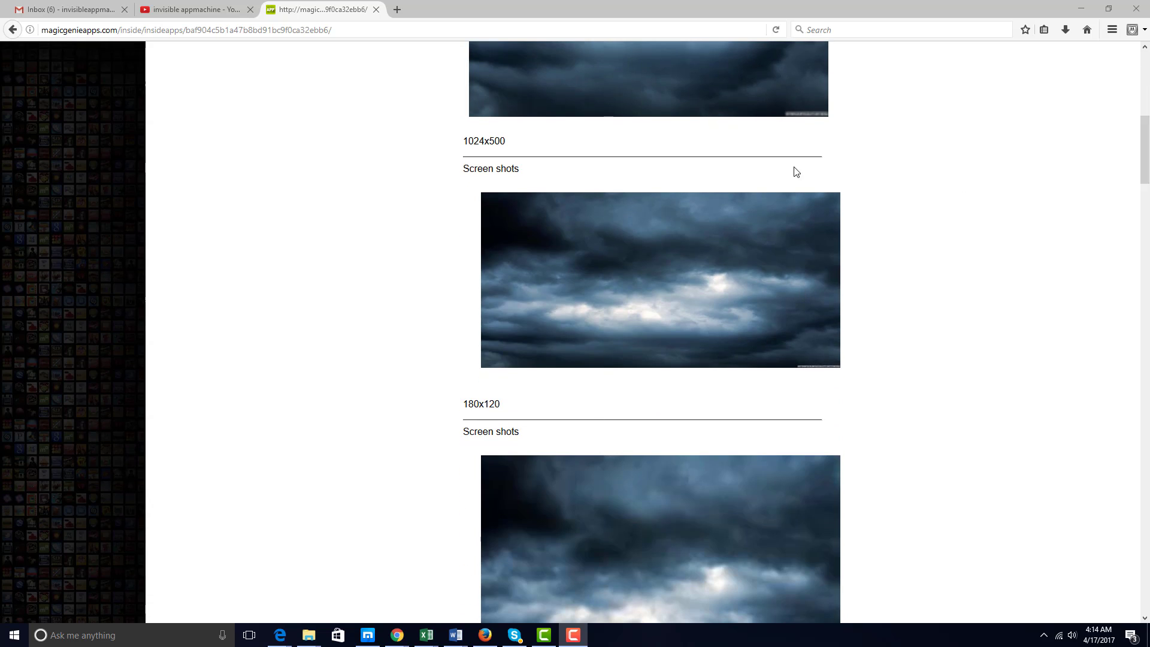
drag(1147, 152, 1146, 66)
scroll(1126, 276, down, 15)
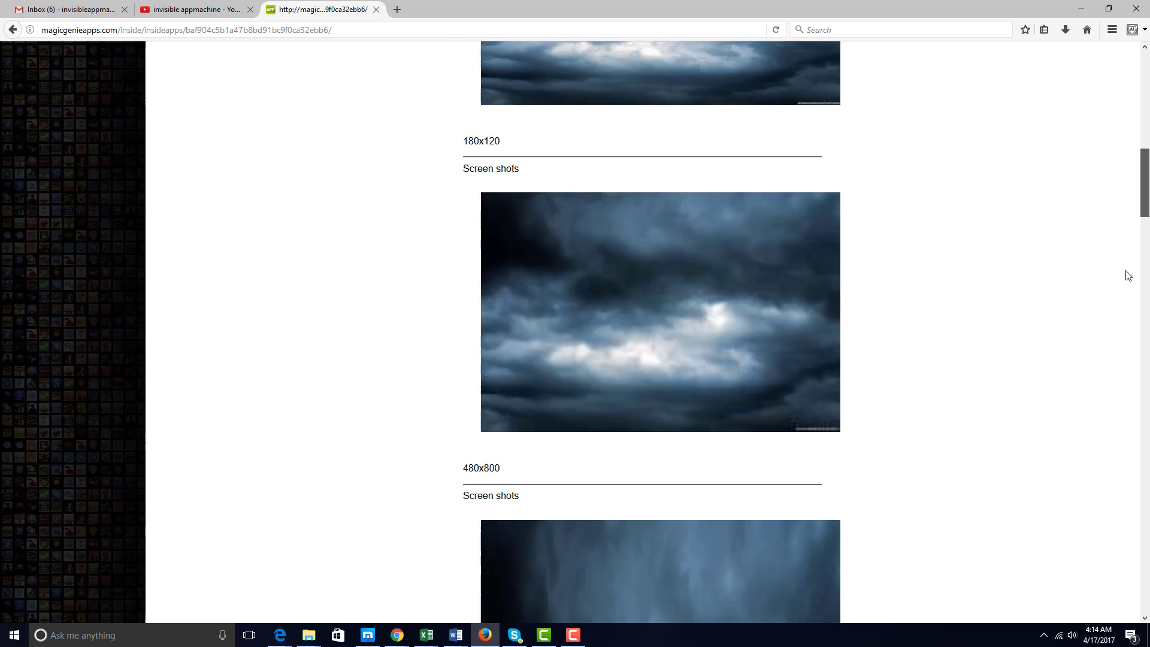
scroll(1126, 304, down, 10)
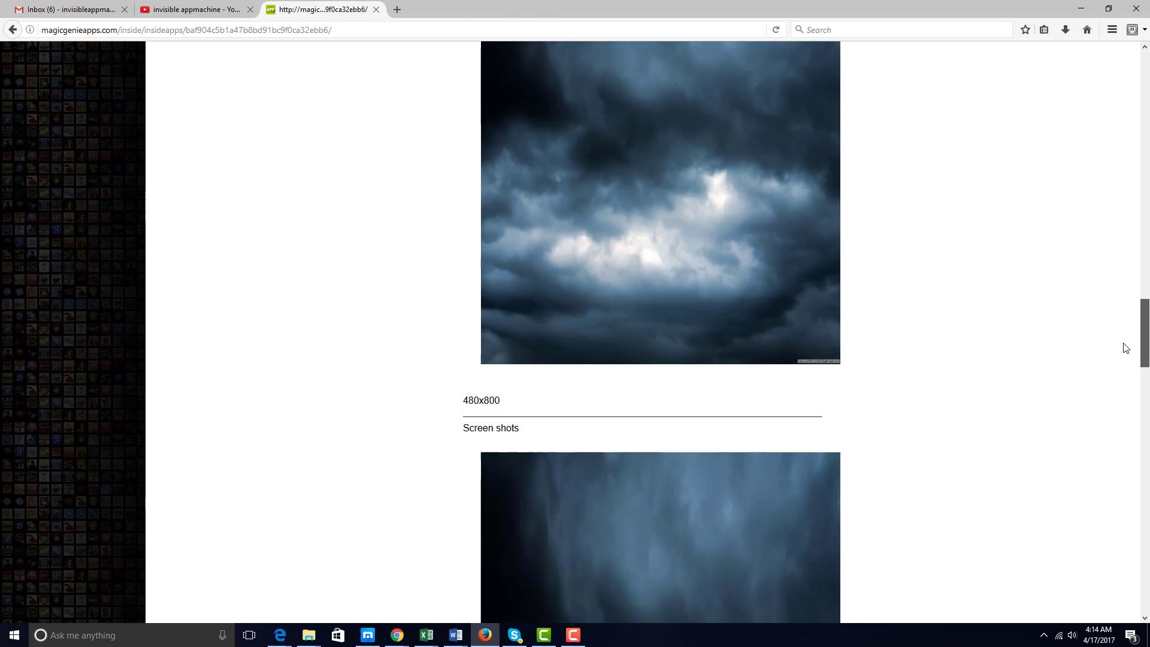
scroll(1125, 348, down, 1)
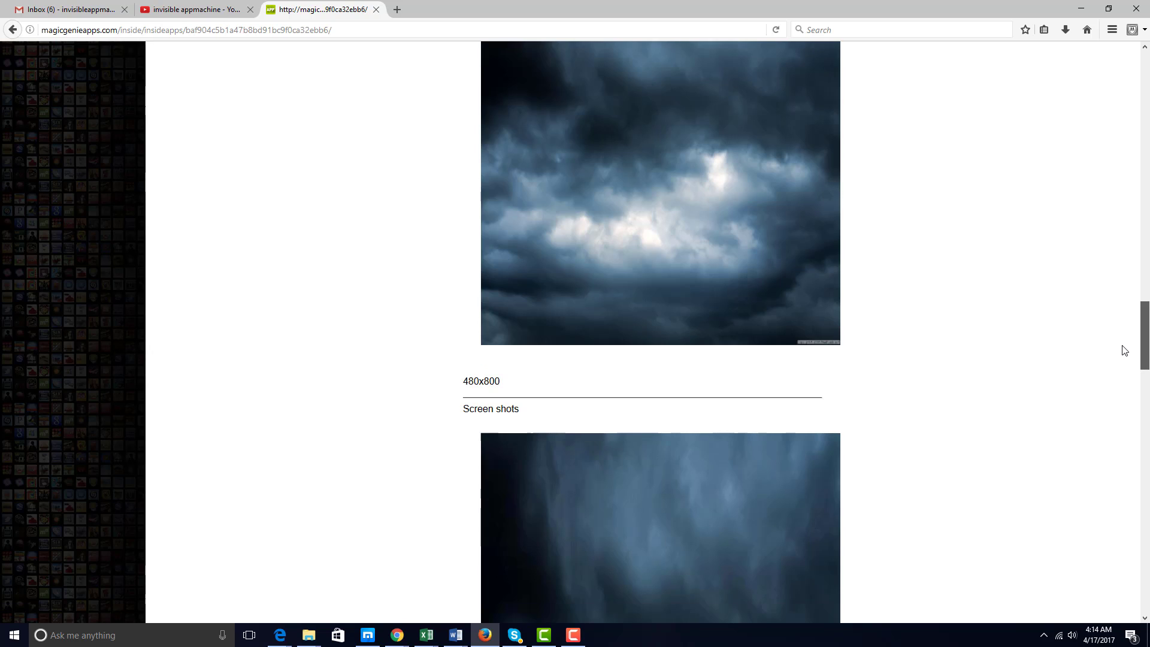
scroll(1124, 351, down, 7)
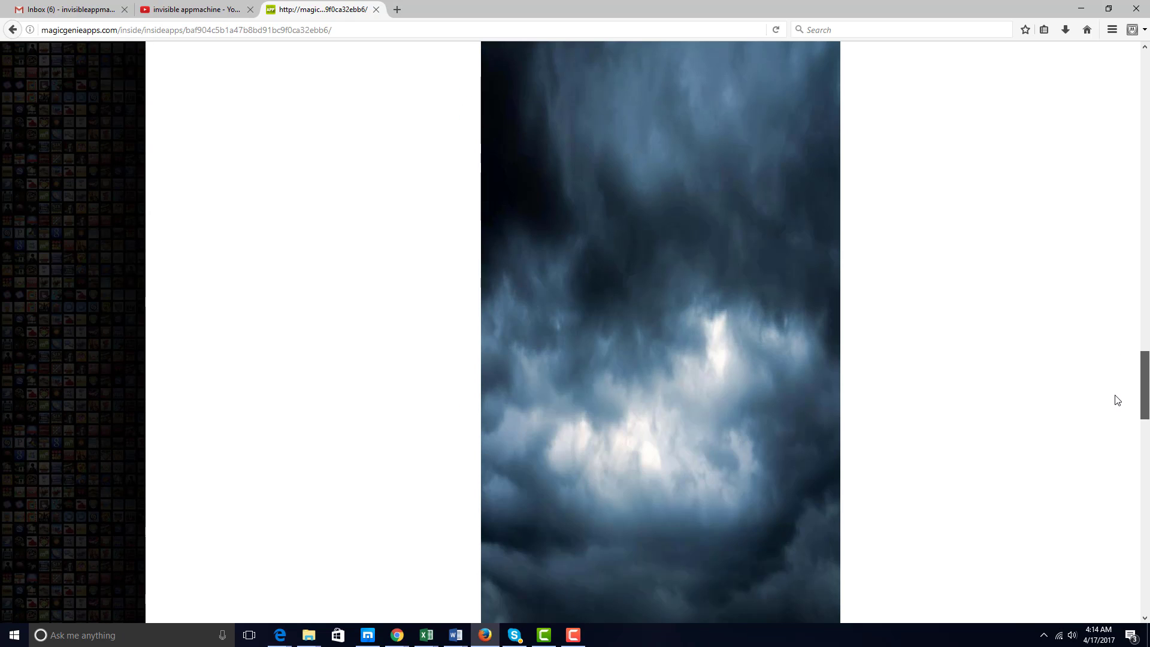
scroll(1118, 399, up, 1)
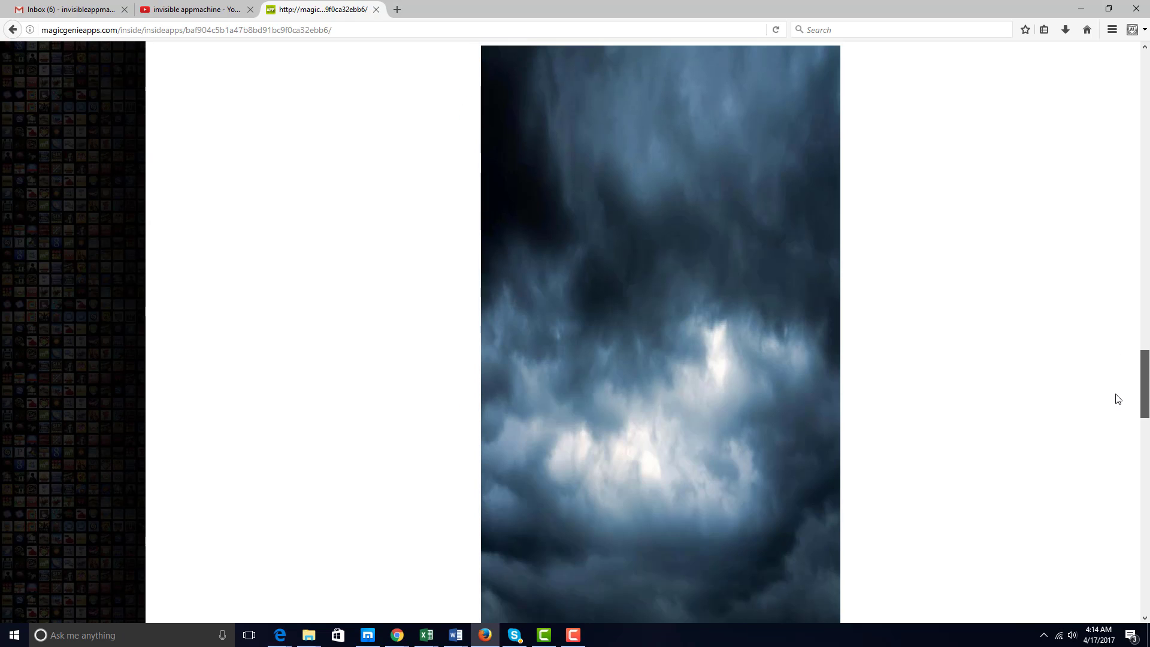
scroll(1118, 398, up, 1)
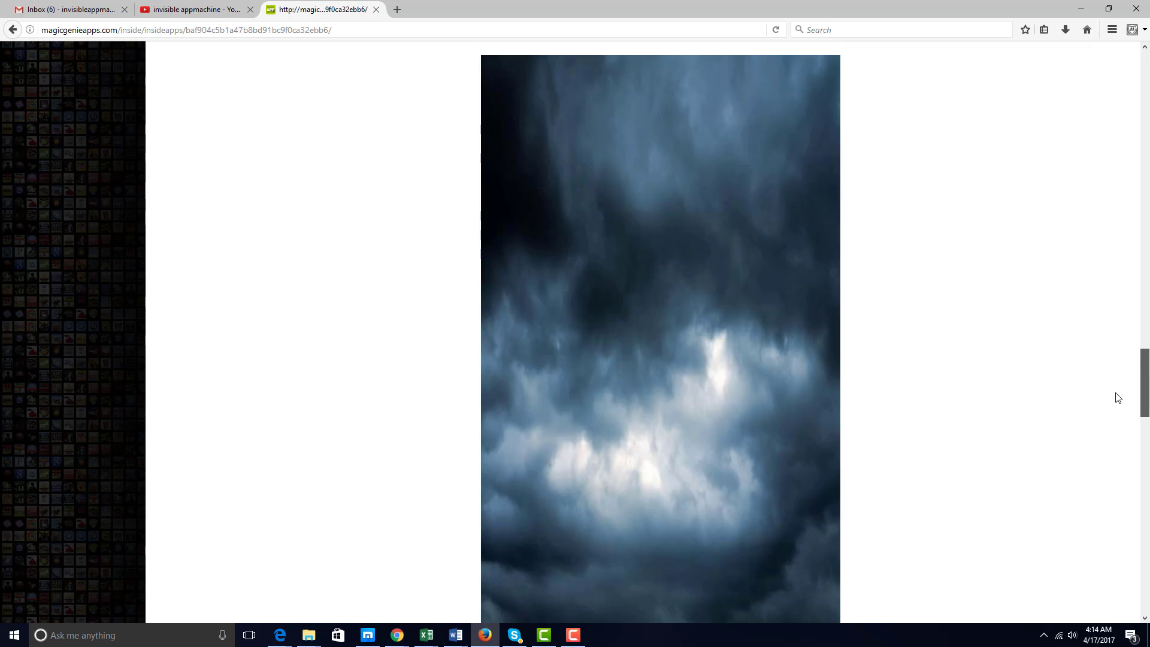
scroll(1126, 419, down, 6)
scroll(1132, 441, up, 1)
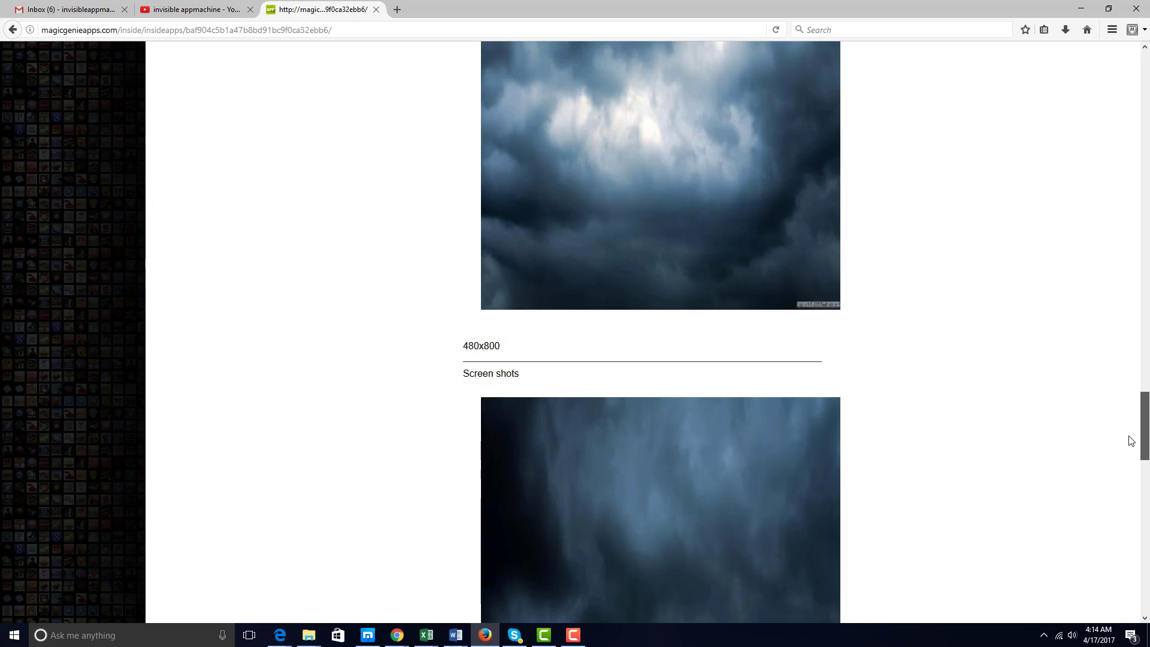
scroll(1129, 473, down, 8)
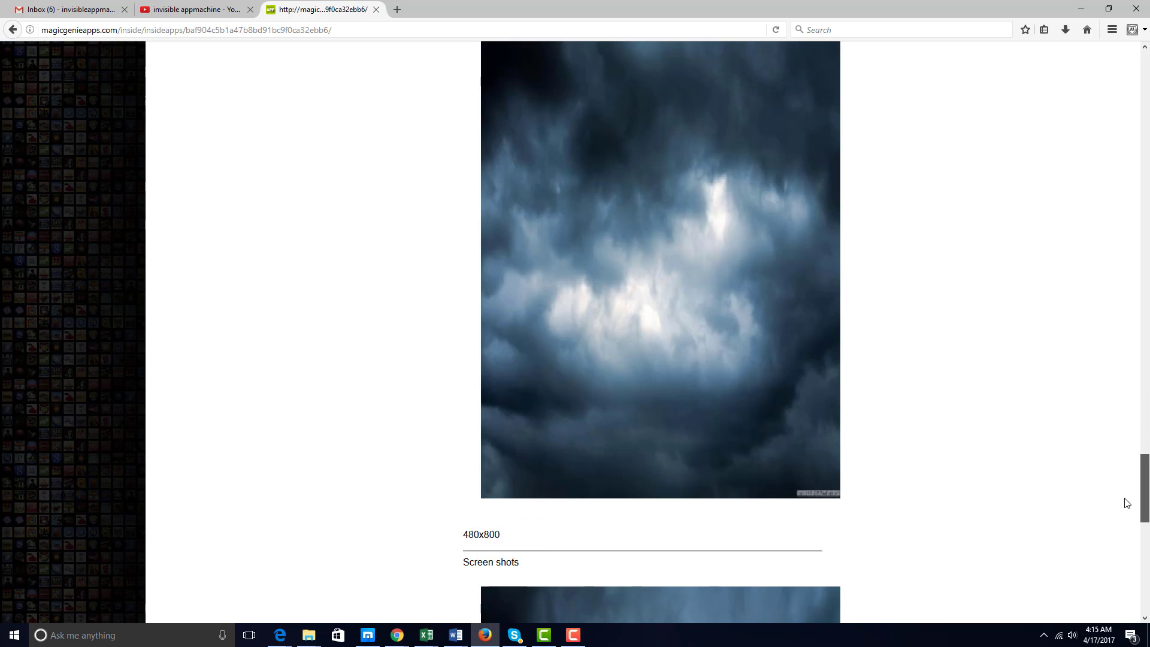
scroll(1126, 515, down, 5)
scroll(1129, 534, up, 1)
scroll(1129, 530, down, 1)
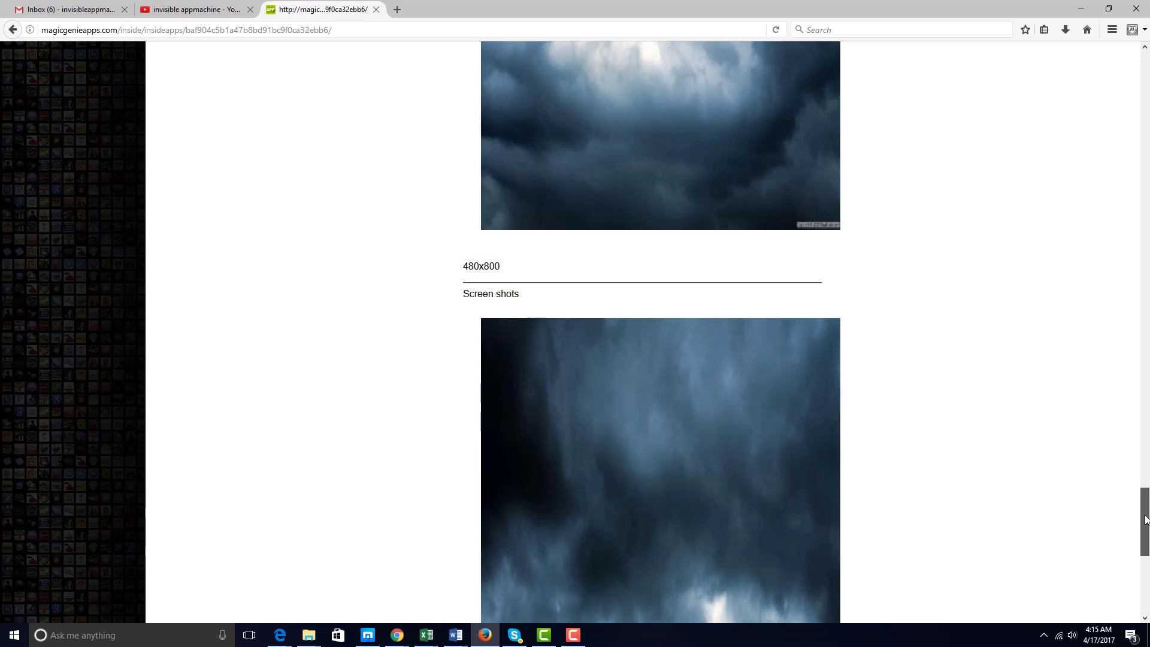
drag(1146, 523, 1125, 604)
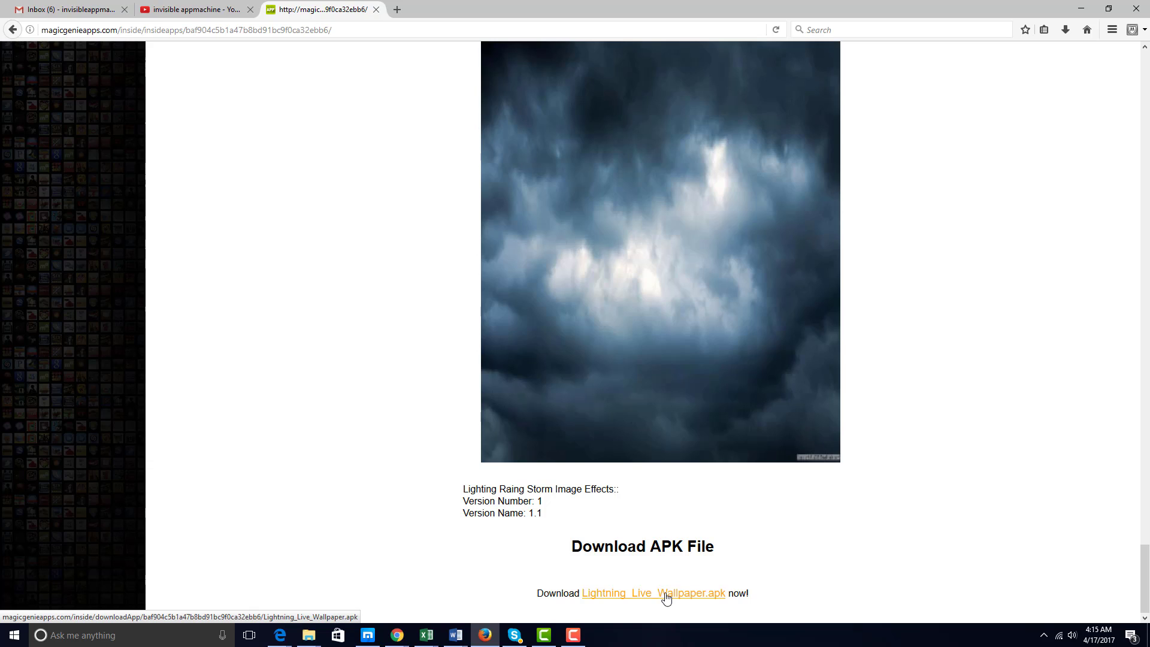
Save Lightning_Live_Wallpaper.apk, accepting the McAfee risk warning, and open its Downloads folder.
click(666, 597)
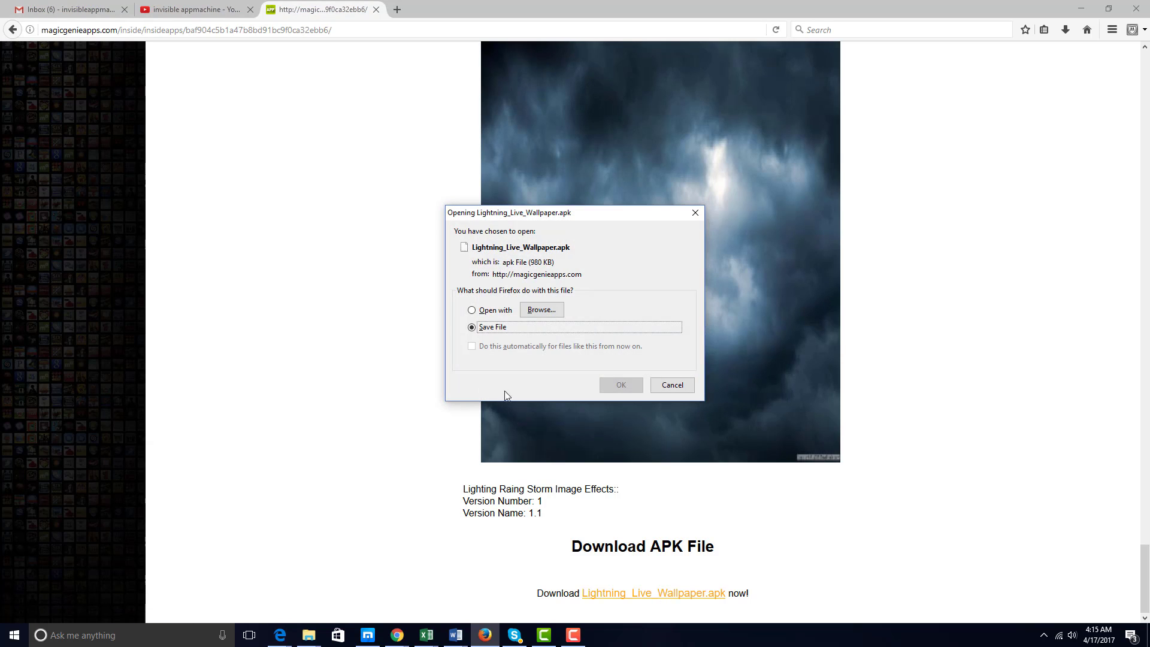
click(628, 385)
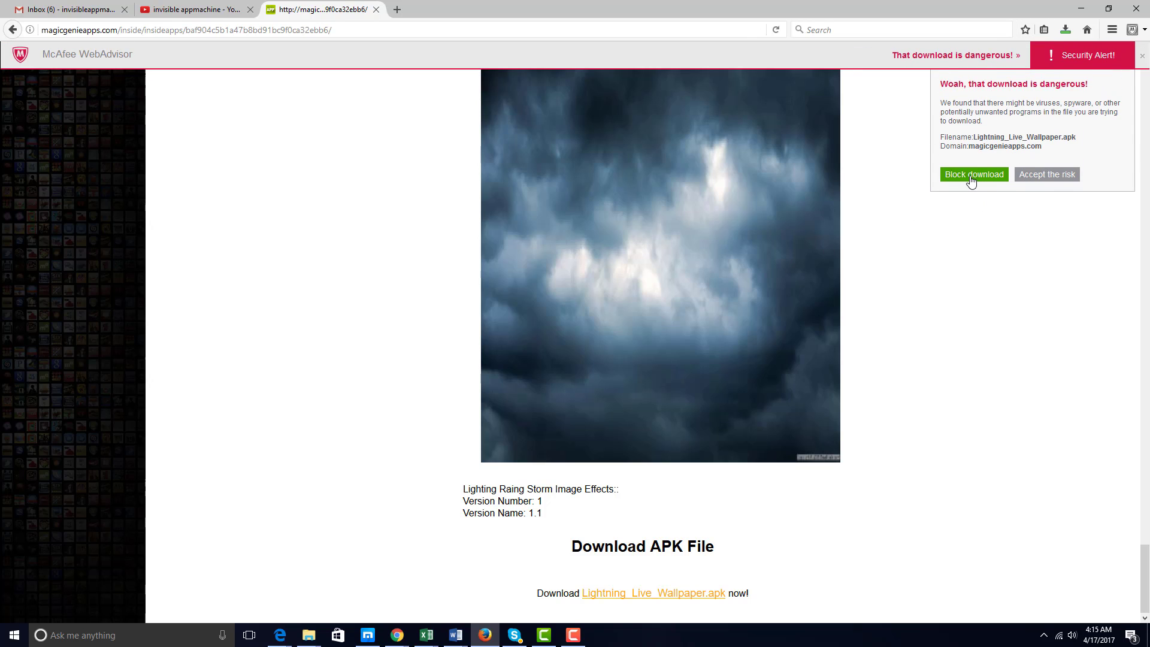
click(1049, 175)
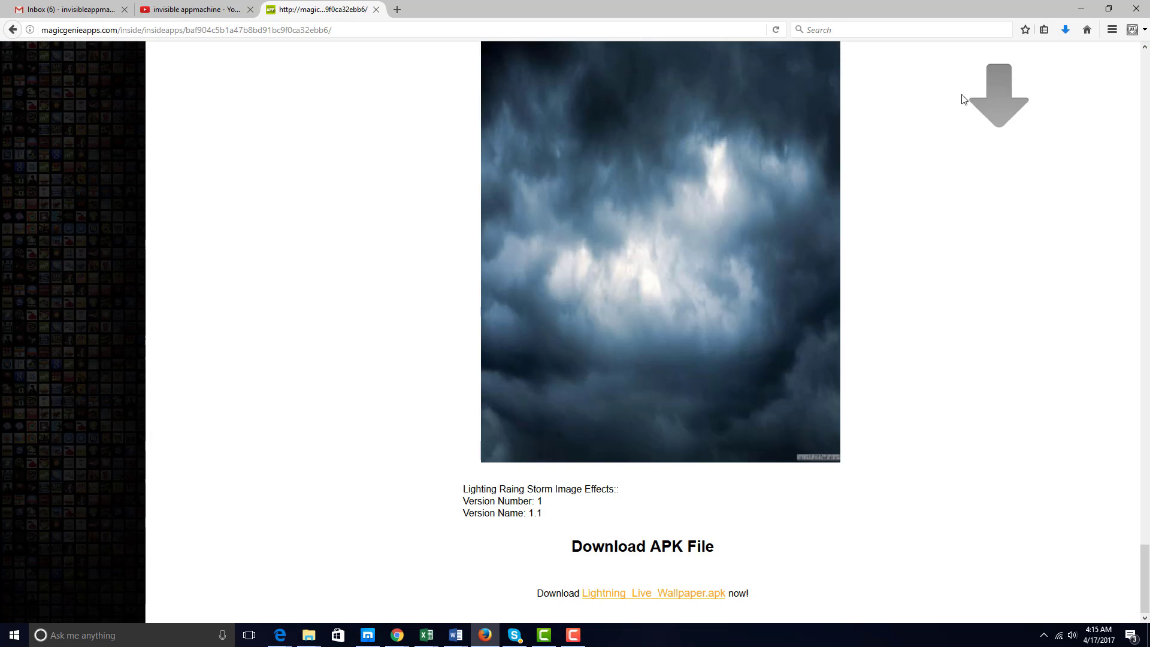
click(1065, 30)
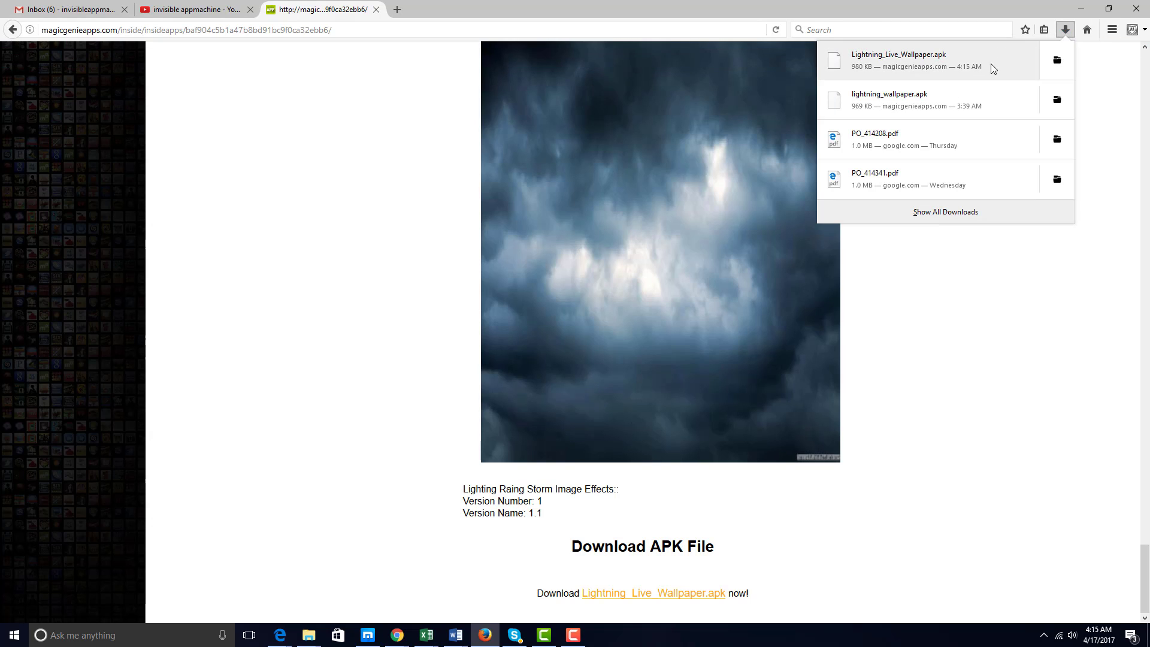
click(1059, 65)
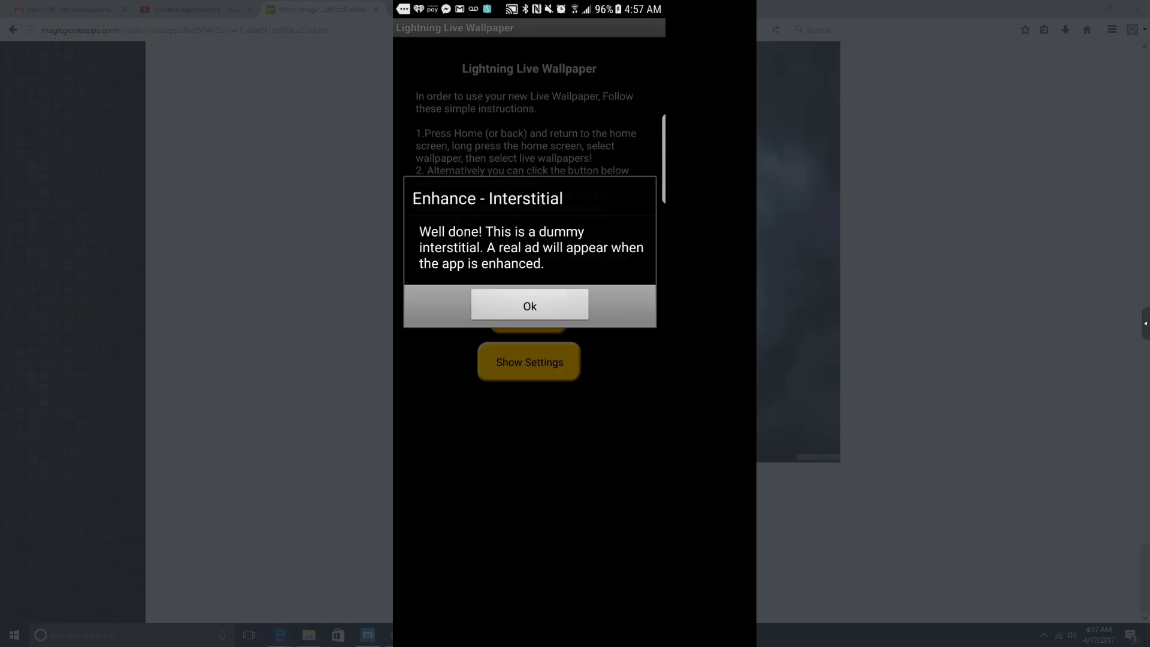
Install Lightning Live Wallpaper on the phone and open its rain-and-lightning preview.
mouse_move(402, 371)
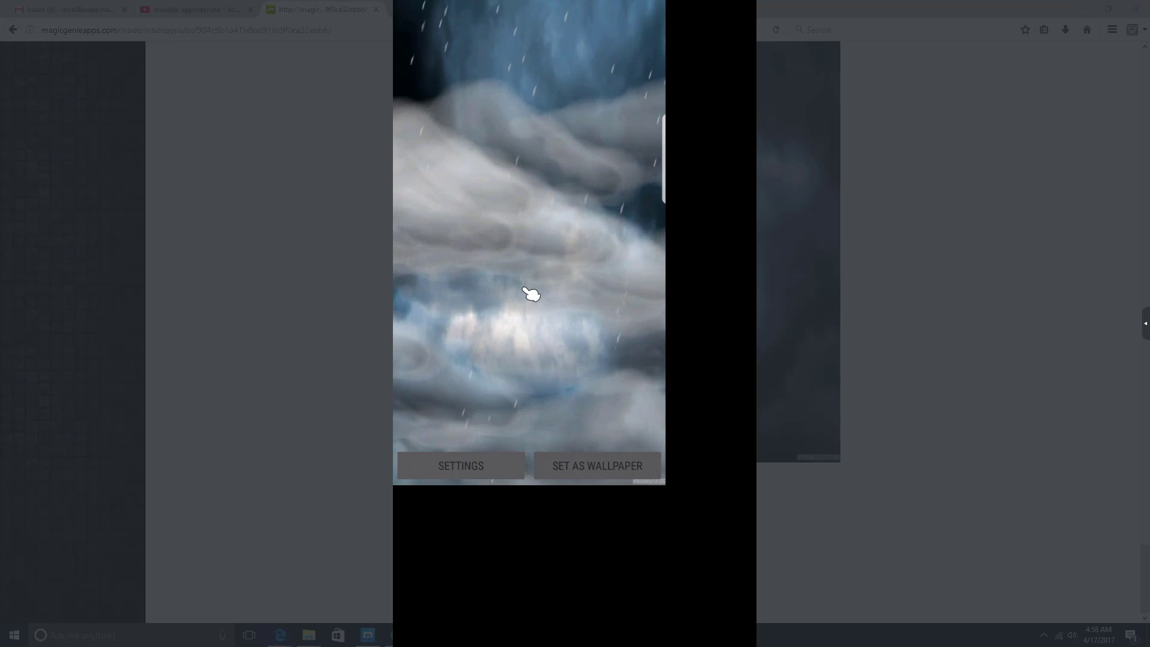
Leave the preview, continue to the picker and set Lightning Live Wallpaper as home wallpaper.
right_click(530, 293)
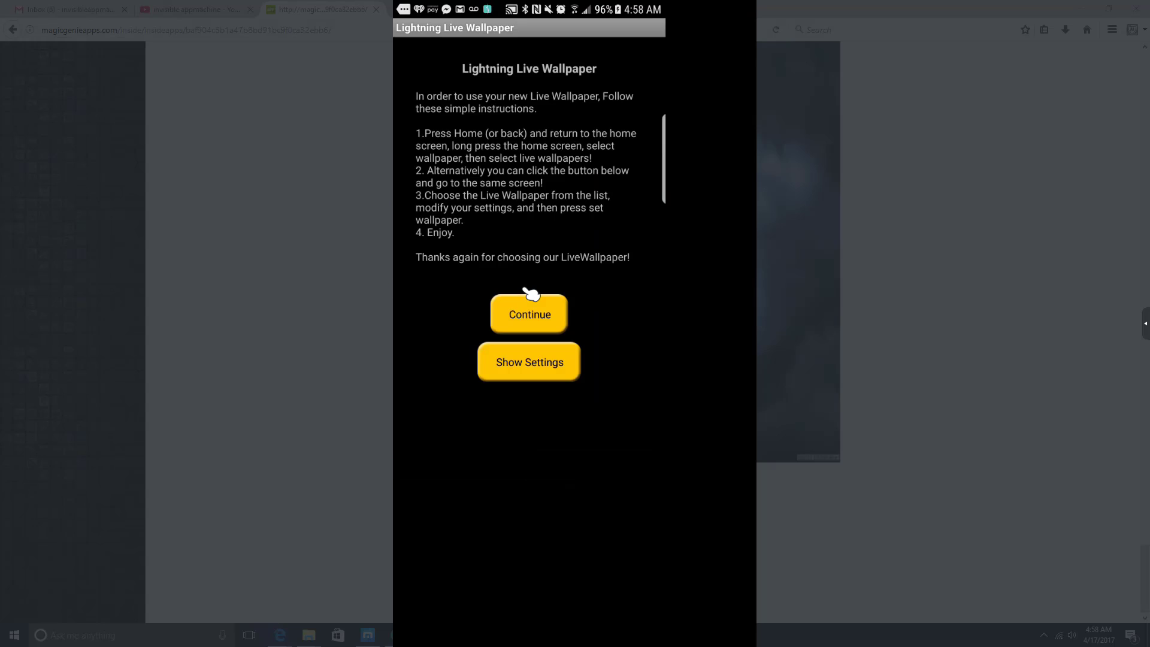
click(531, 295)
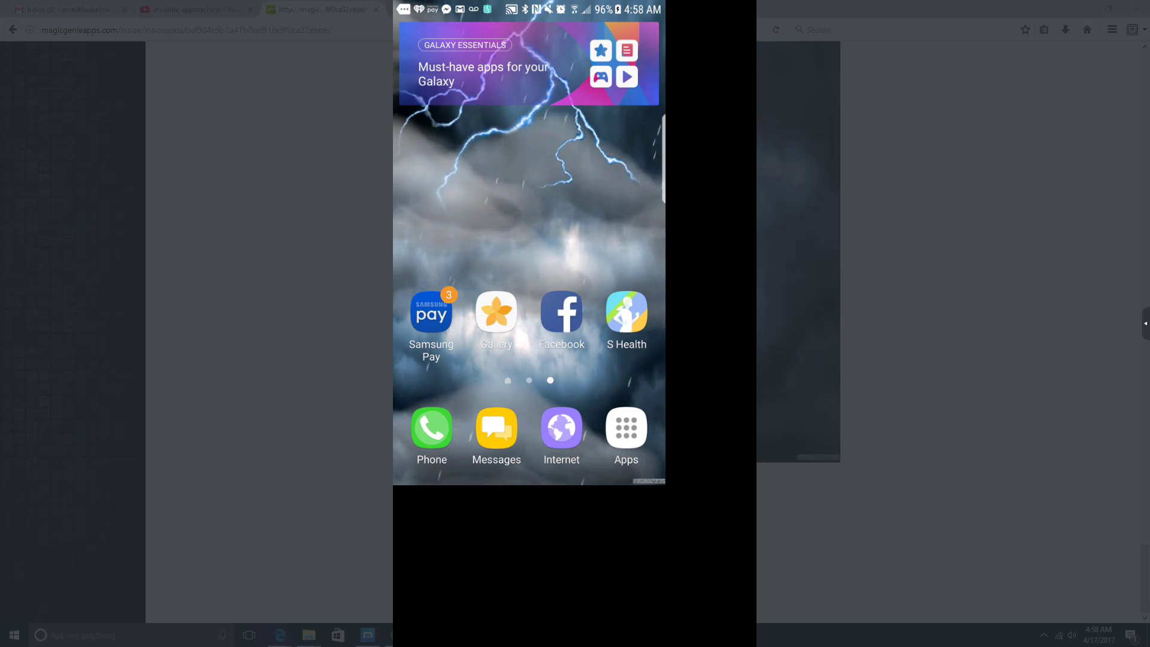
mouse_move(663, 441)
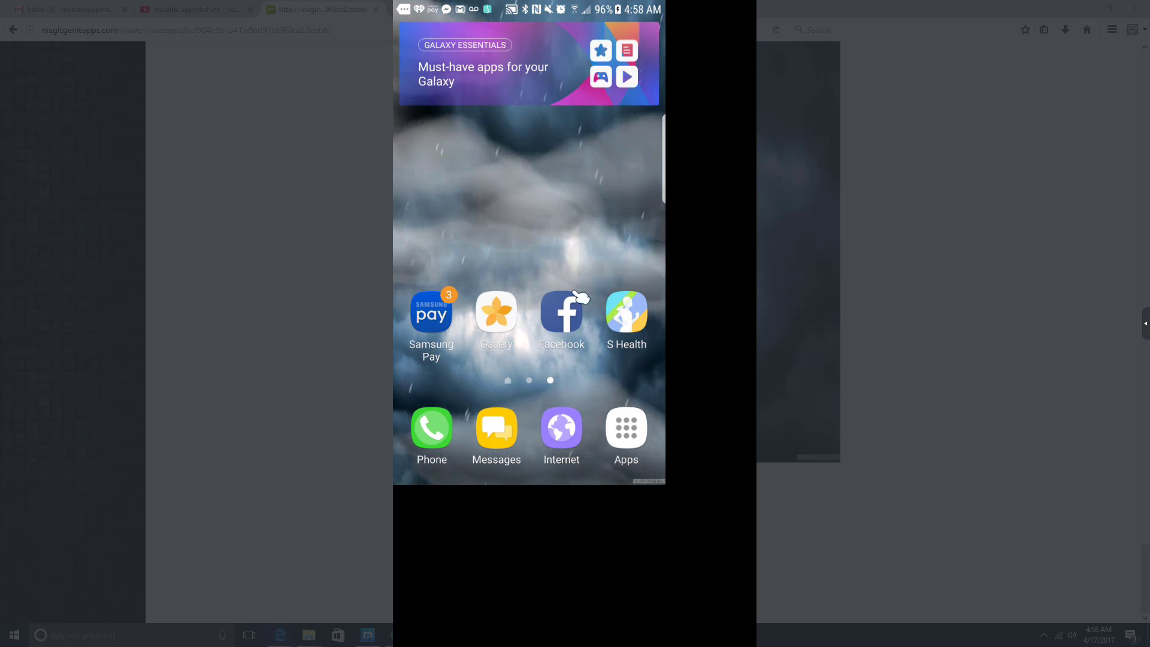